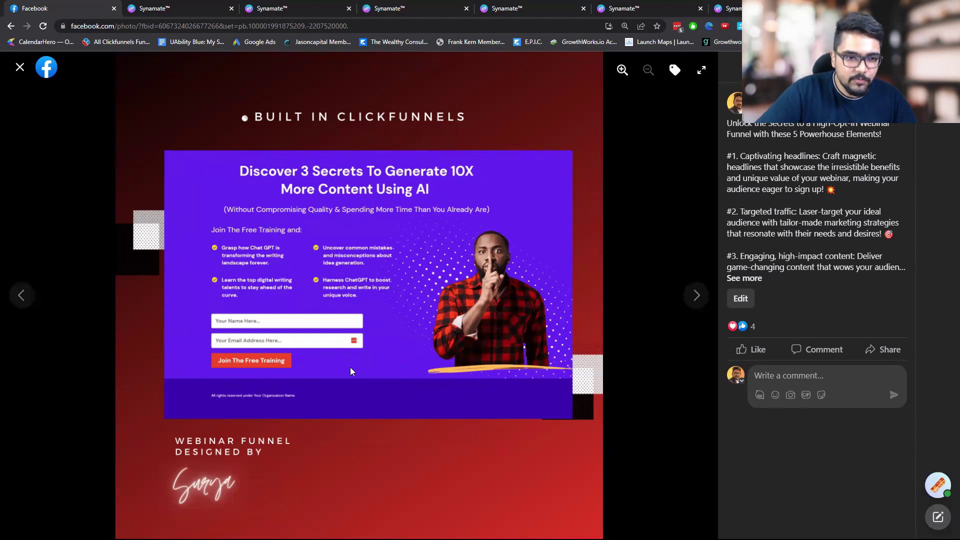
- Glance at the Webinar Flow Demo workflow list, then return to the Facebook funnel design post
click(195, 5)
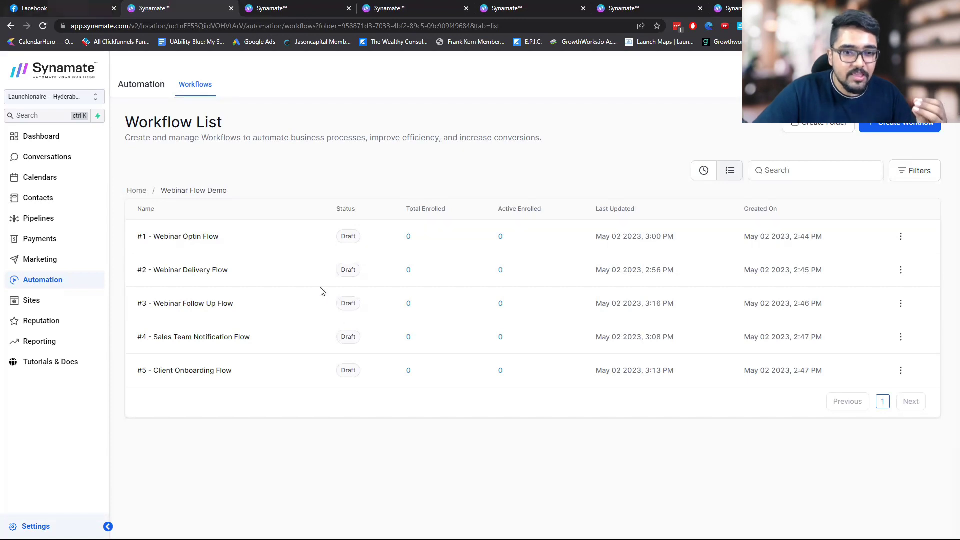
key(ctrl+1)
- In #1 - Webinar Optin Flow, close Notify Sales Team and show the webinar-demo-lead tag step
click(279, 7)
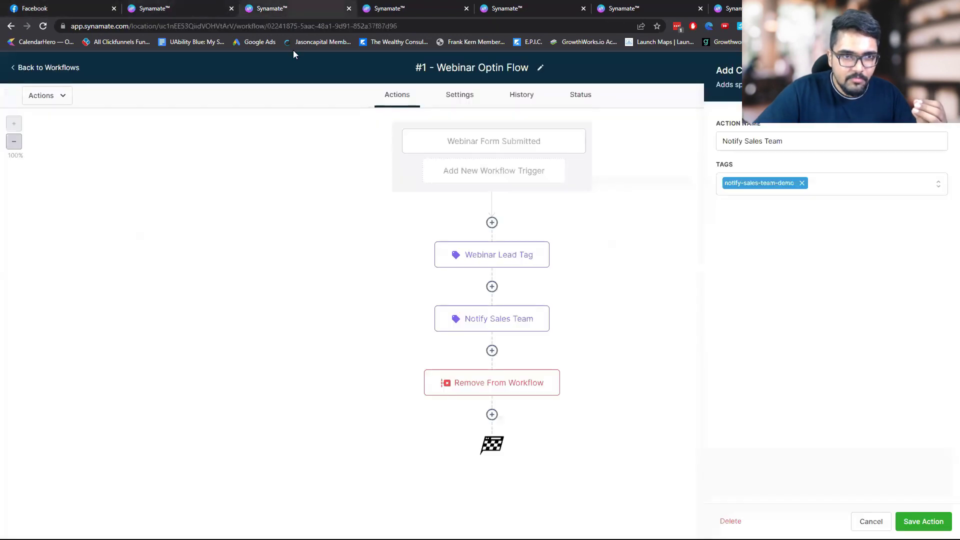
click(197, 5)
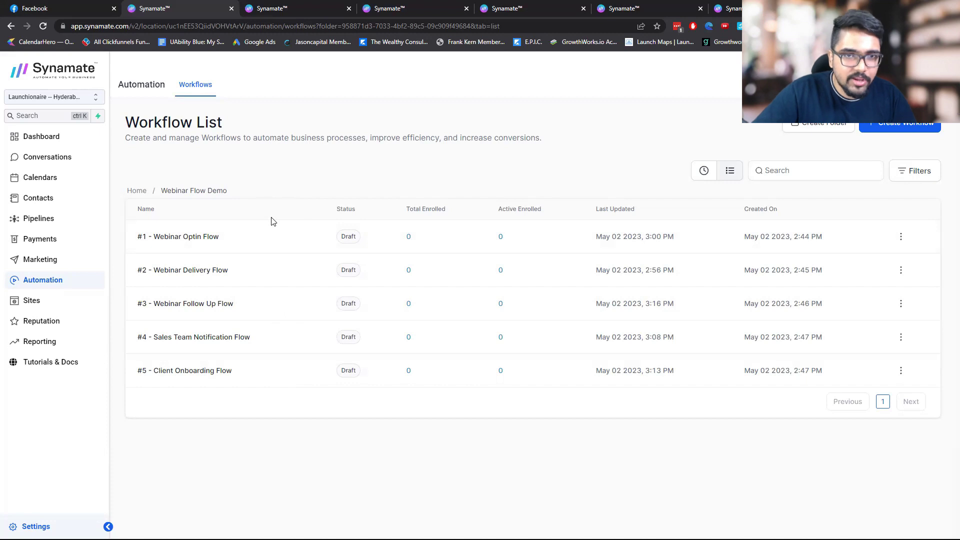
click(294, 6)
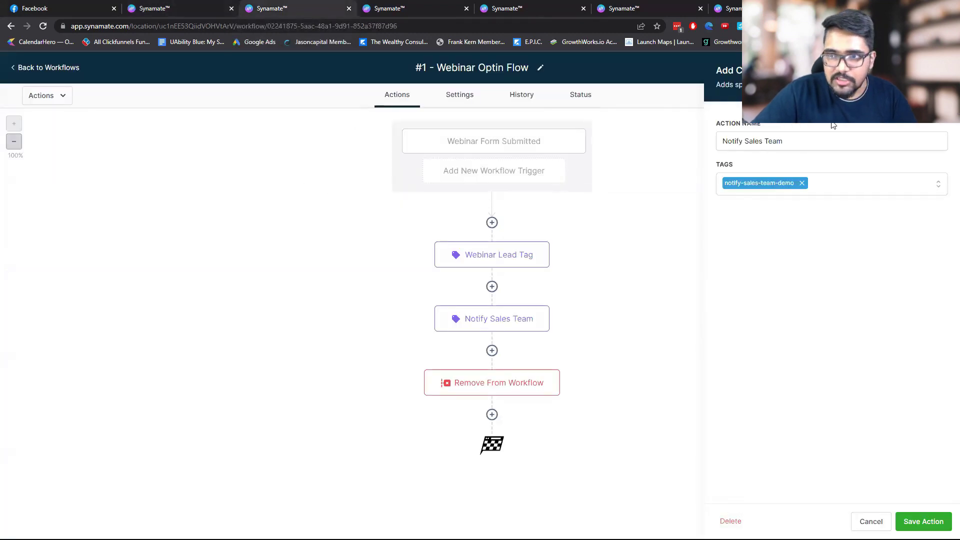
click(622, 142)
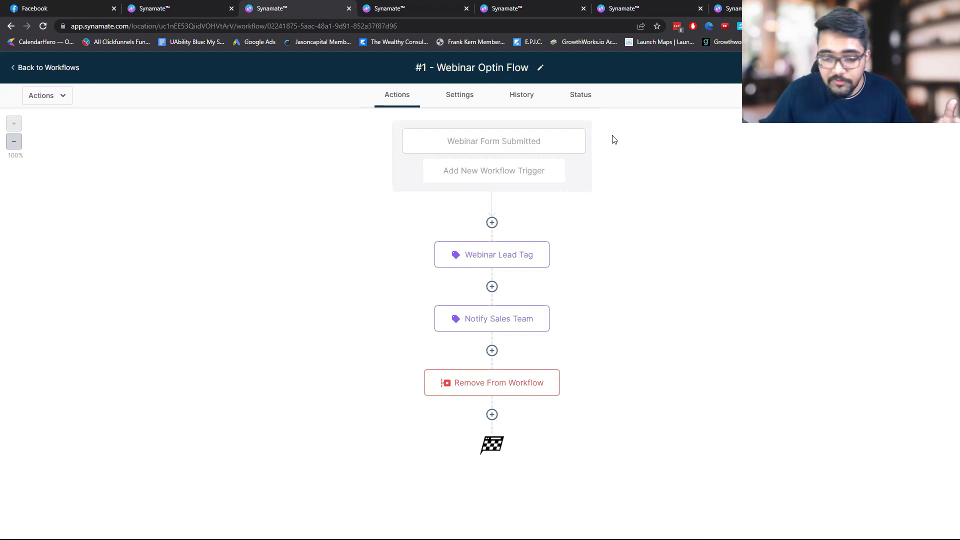
click(513, 256)
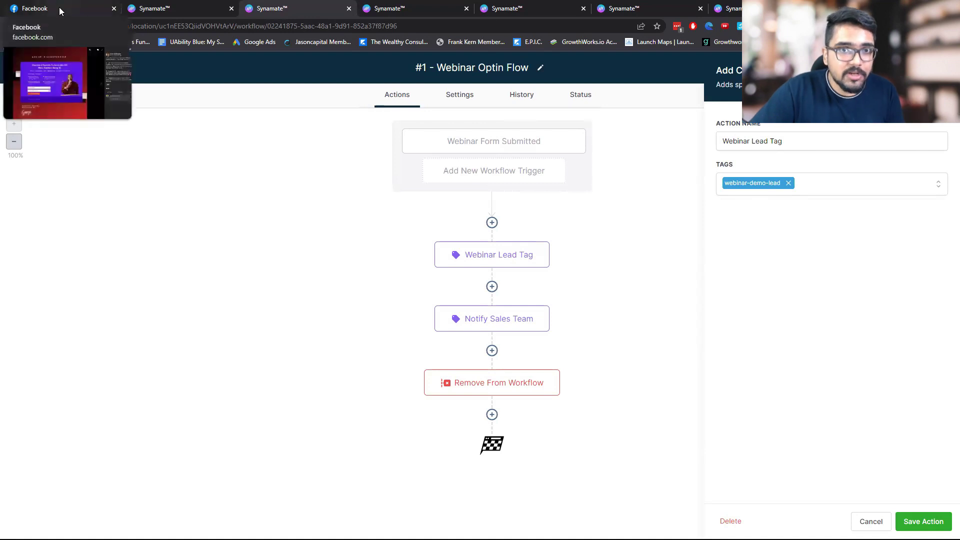
- Review the Facebook funnel design post, then return to the Webinar Optin Flow in Synamate
click(73, 15)
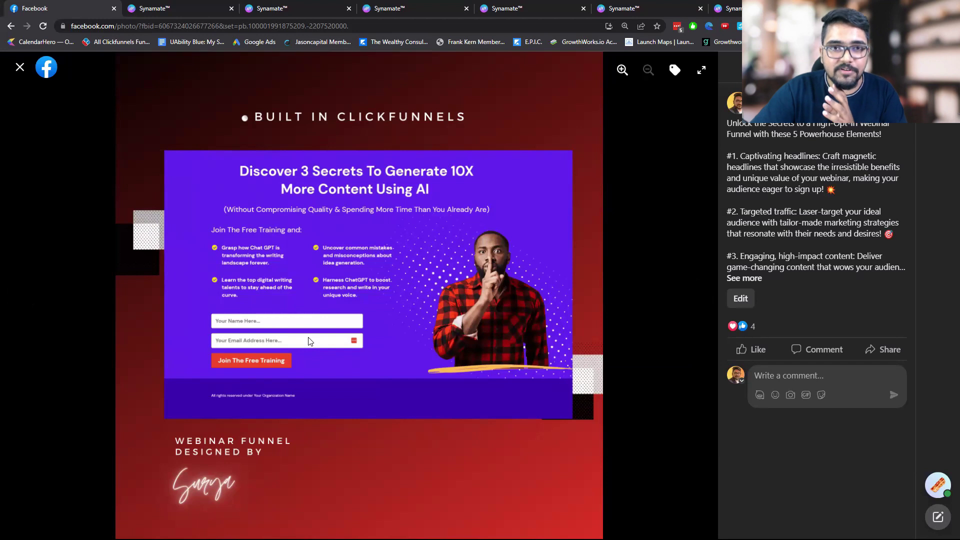
click(380, 8)
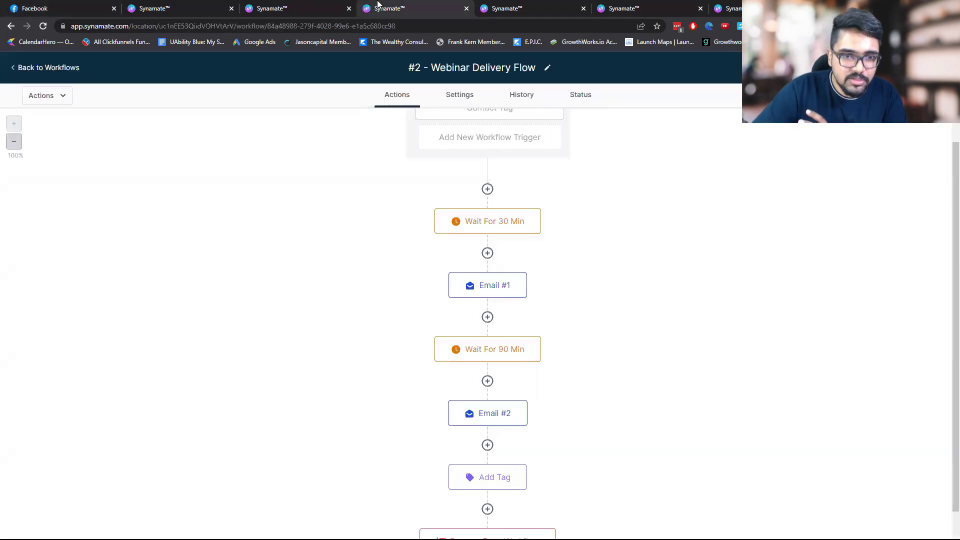
click(322, 8)
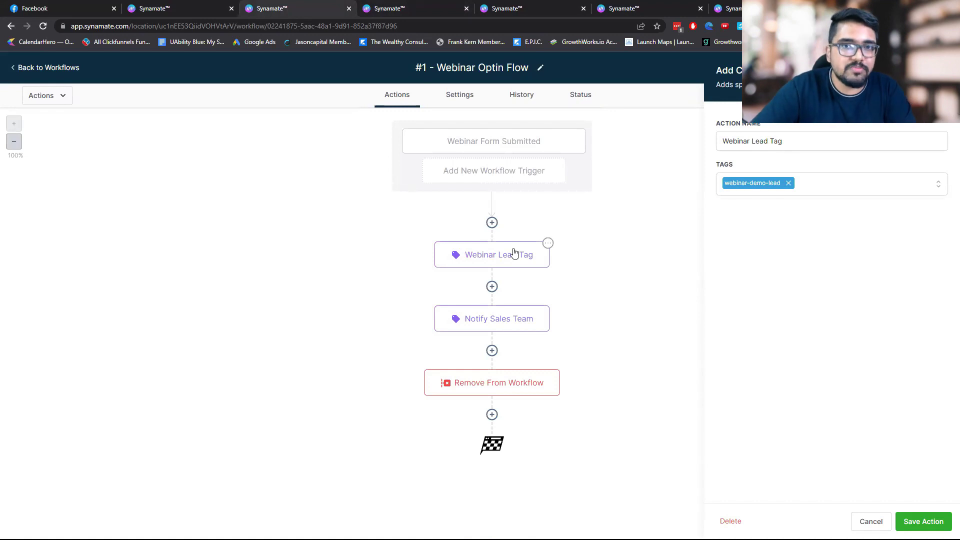
- Check the Notify Sales Team step's tag, then switch to #2 - Webinar Delivery Flow
click(525, 318)
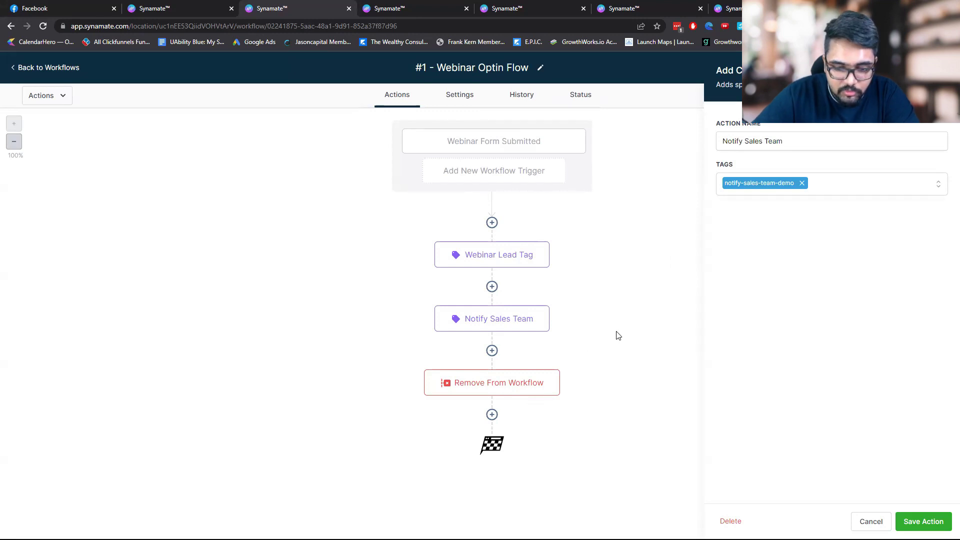
key(ctrl+Tab)
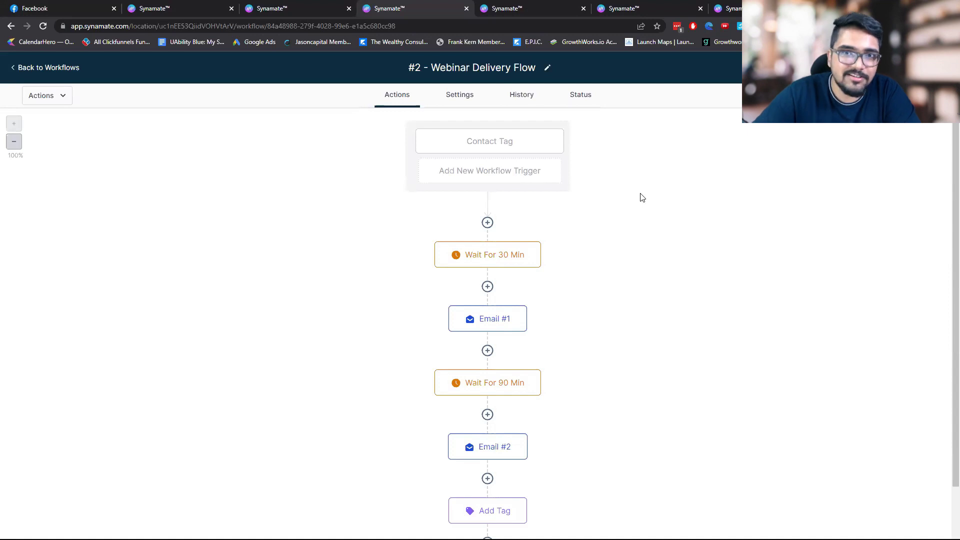
- Inspect the Add Tag step applying the webinar-stage #2-complete tag
scroll(649, 197, down, 3)
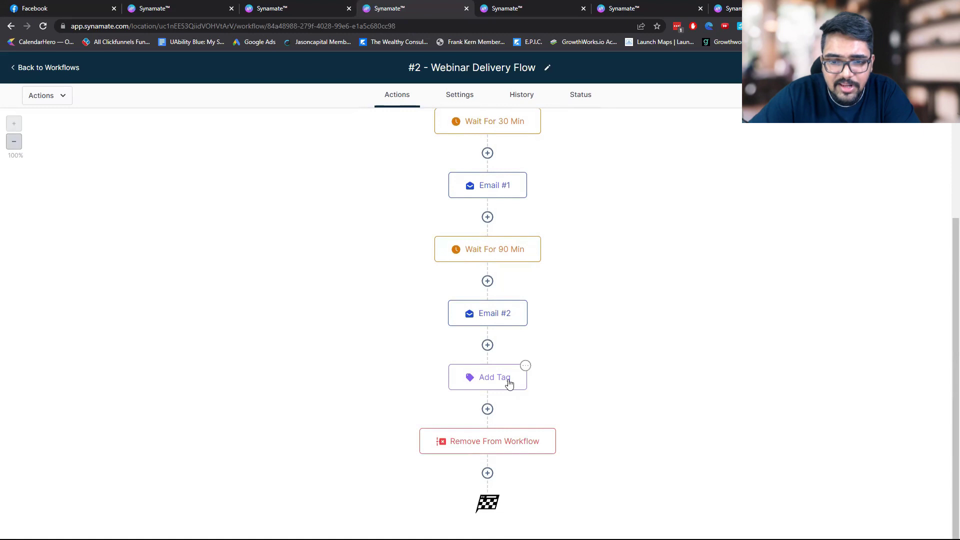
scroll(608, 366, up, 3)
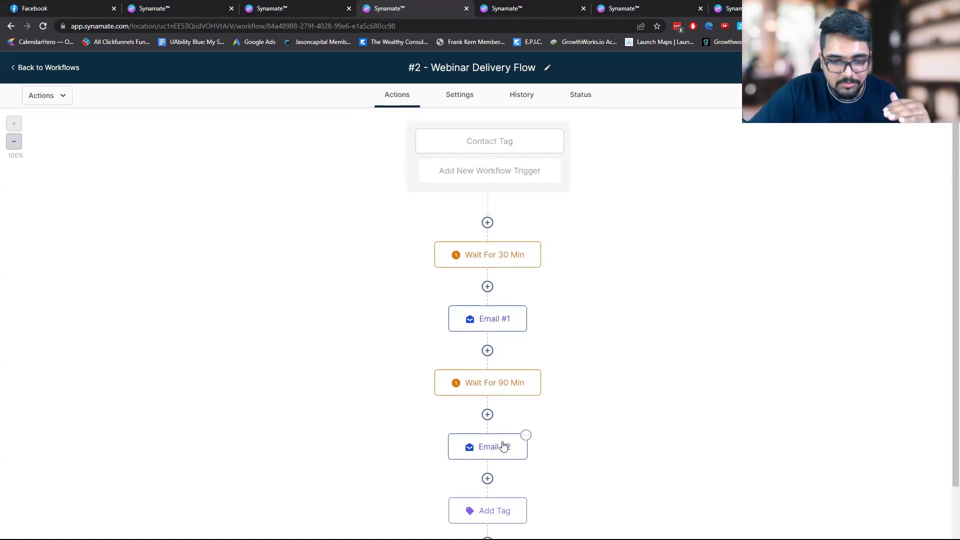
scroll(496, 387, down, 3)
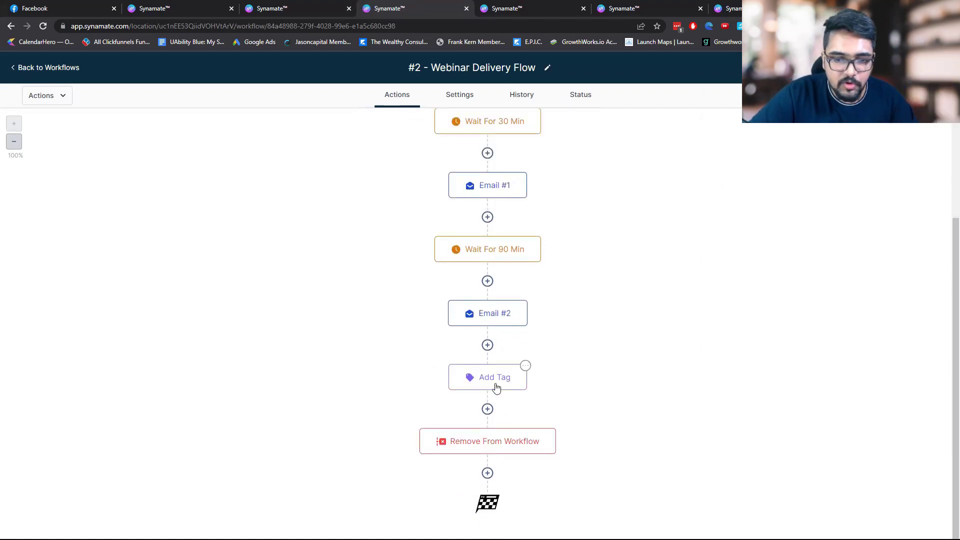
click(496, 387)
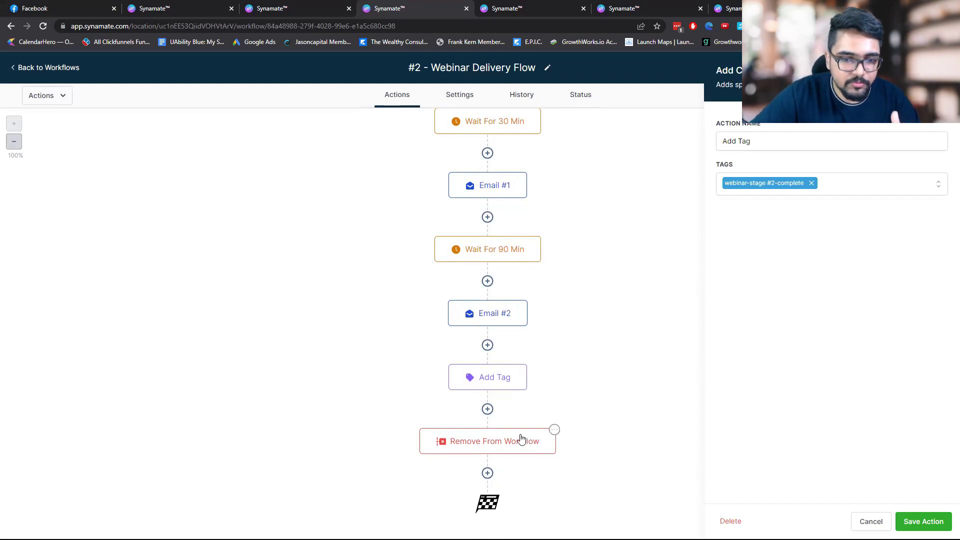
- Bring up #3 - Webinar Follow Up Flow after a brief look back at the Delivery Flow
key(ctrl+Tab)
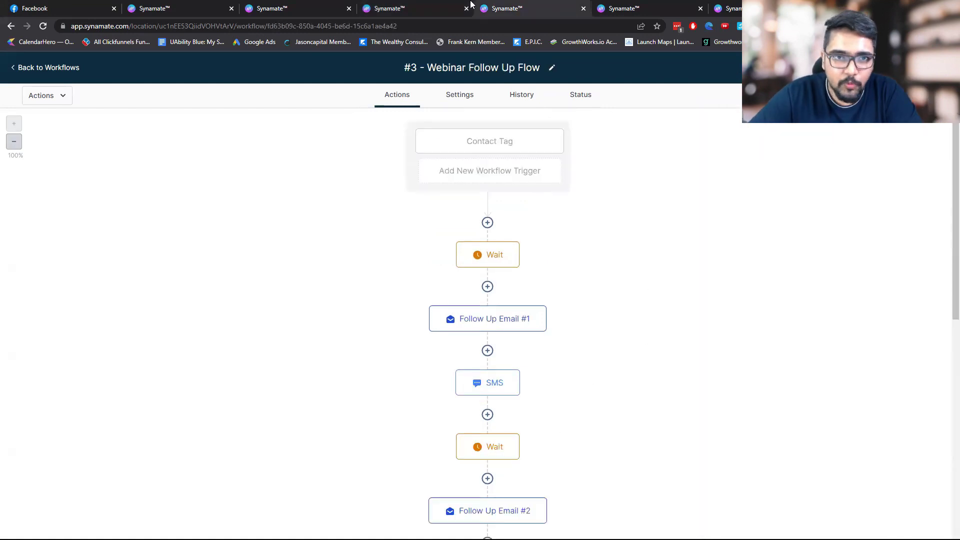
click(439, 7)
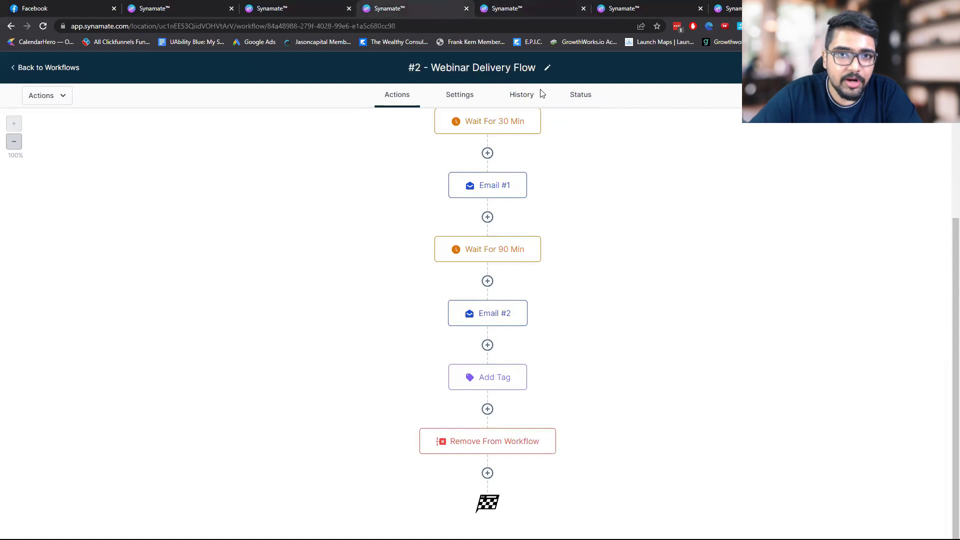
key(ctrl+Tab)
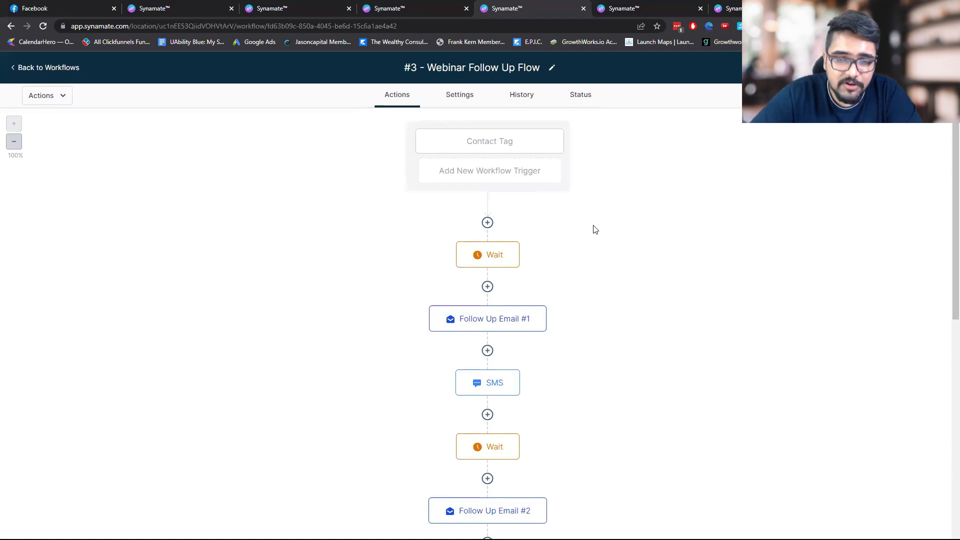
scroll(606, 234, down, 1)
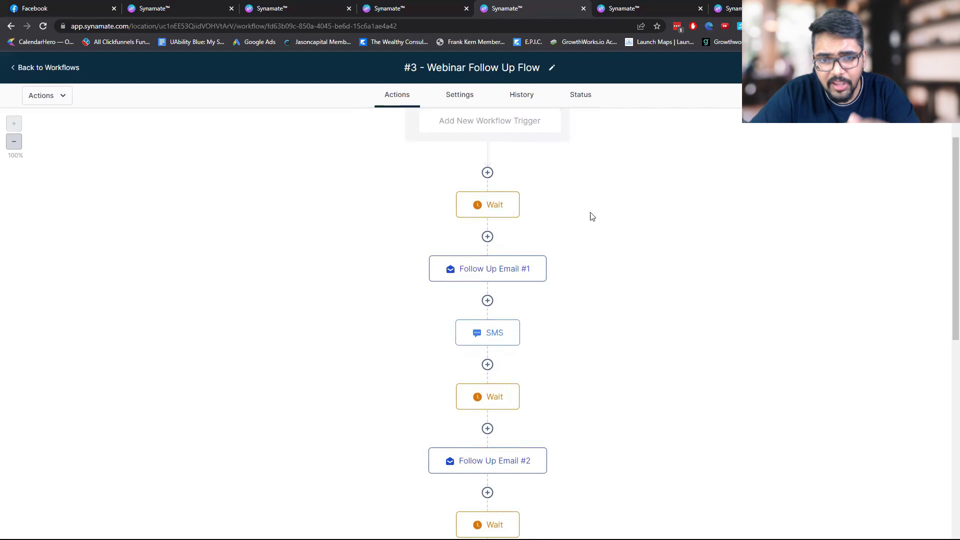
mouse_move(500, 216)
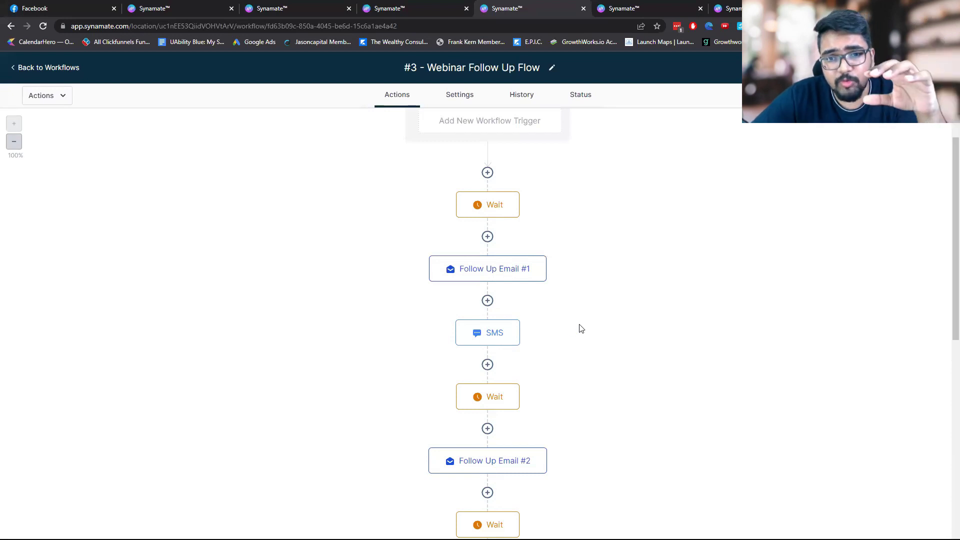
scroll(580, 328, down, 2)
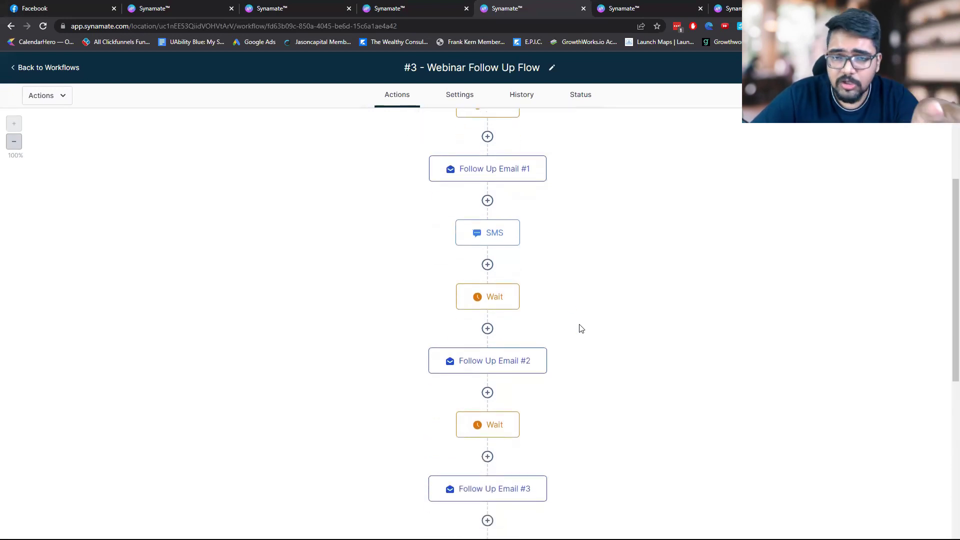
scroll(581, 328, down, 2)
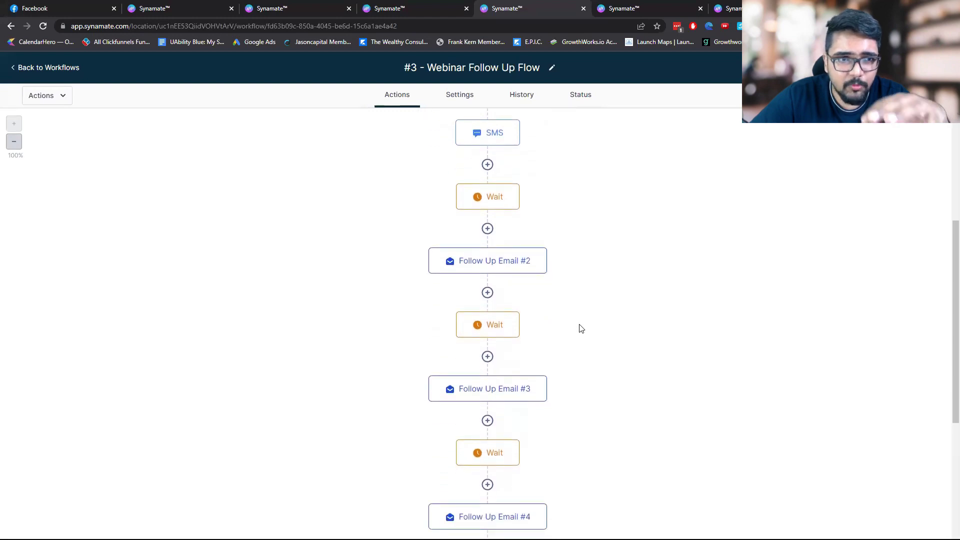
scroll(582, 328, down, 8)
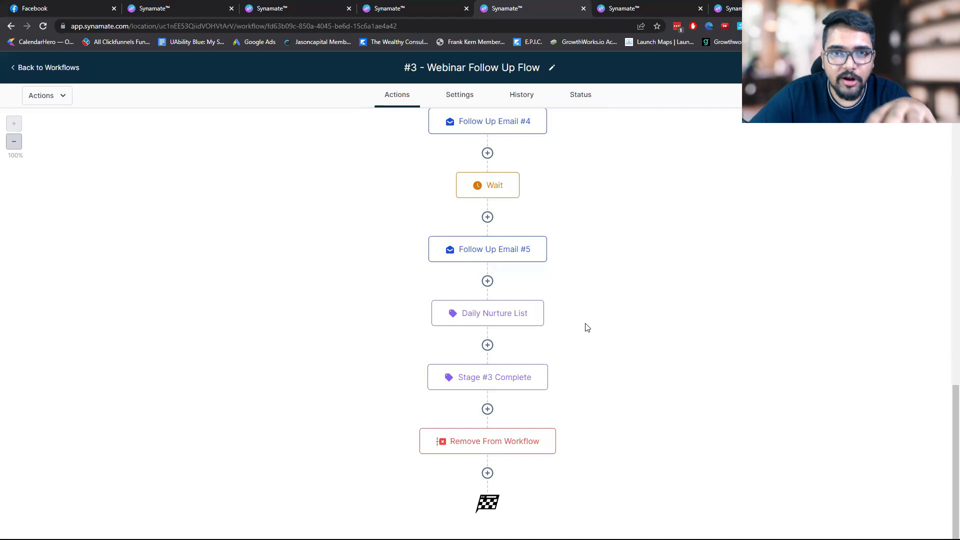
- Inspect the Daily Nurture List and Stage #3 Complete steps, then switch to #4 - Sales Team Notification Flow
click(508, 319)
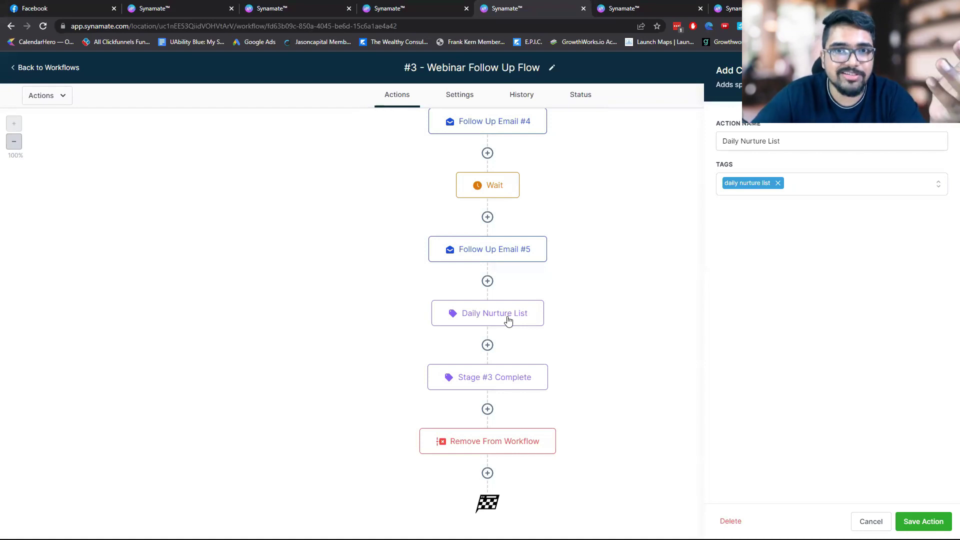
click(489, 383)
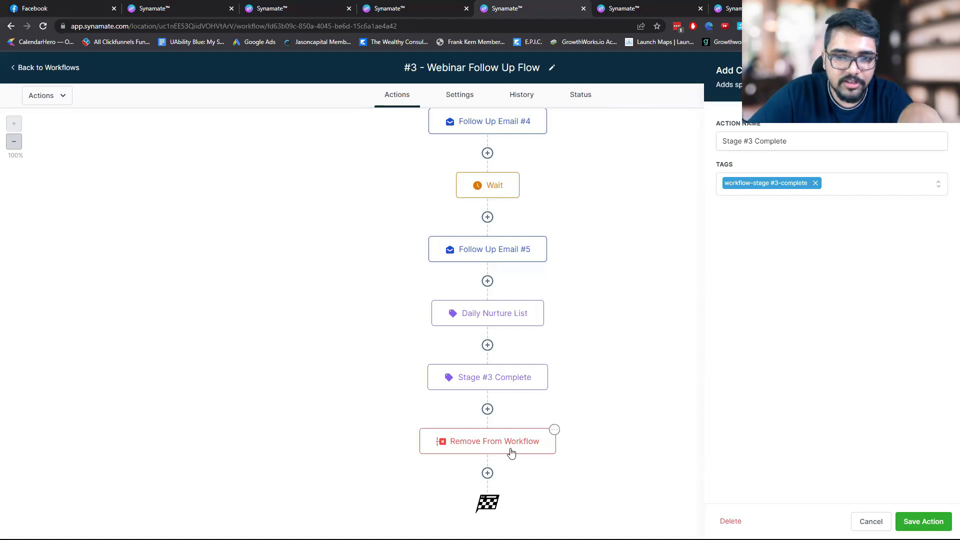
key(ctrl+Tab)
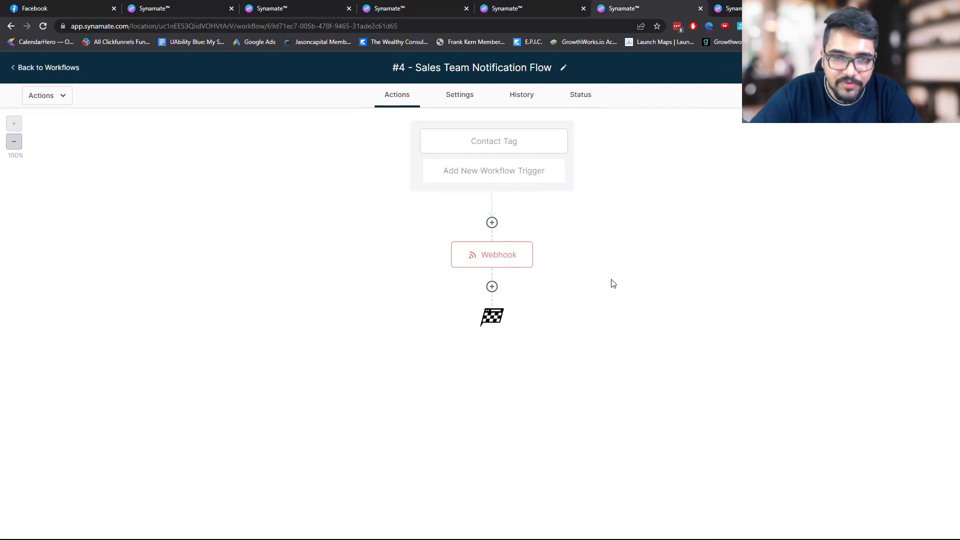
click(264, 6)
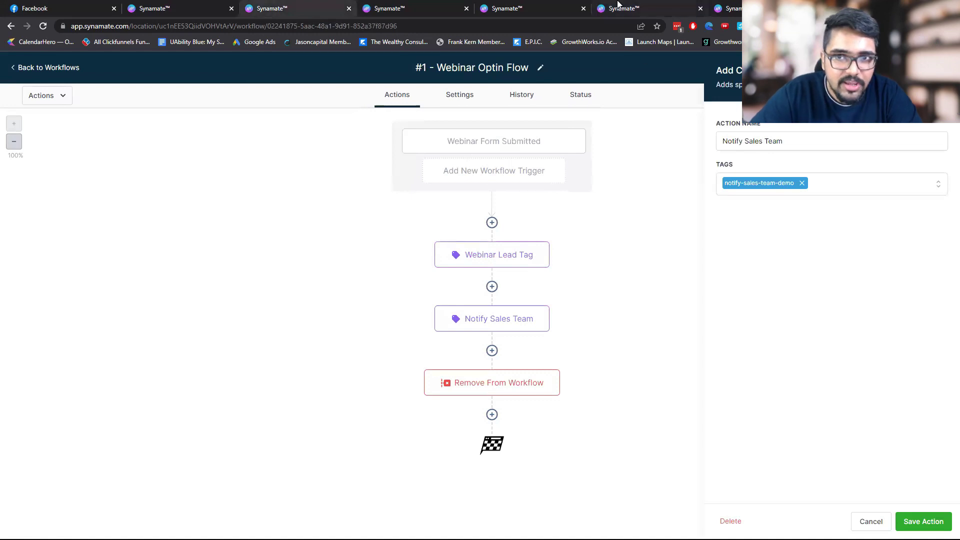
click(619, 4)
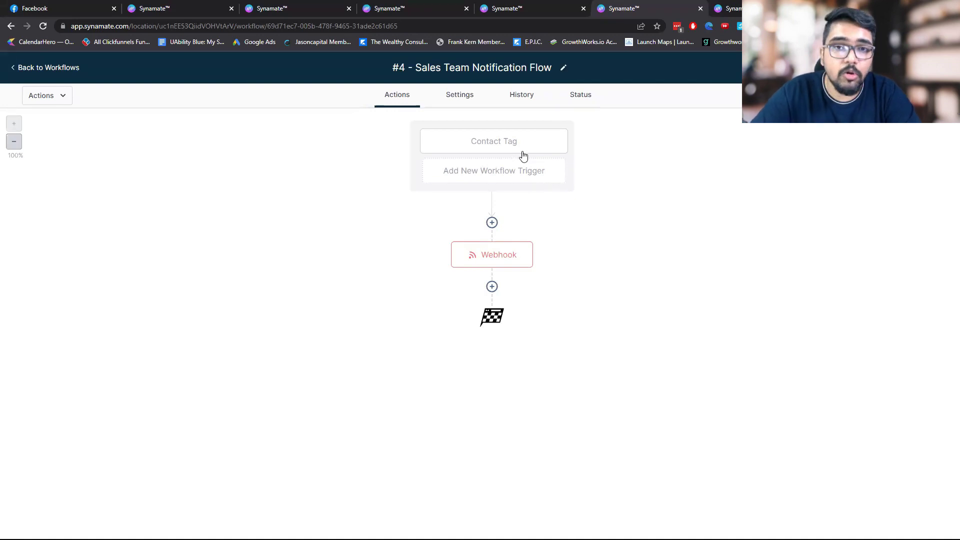
mouse_move(484, 258)
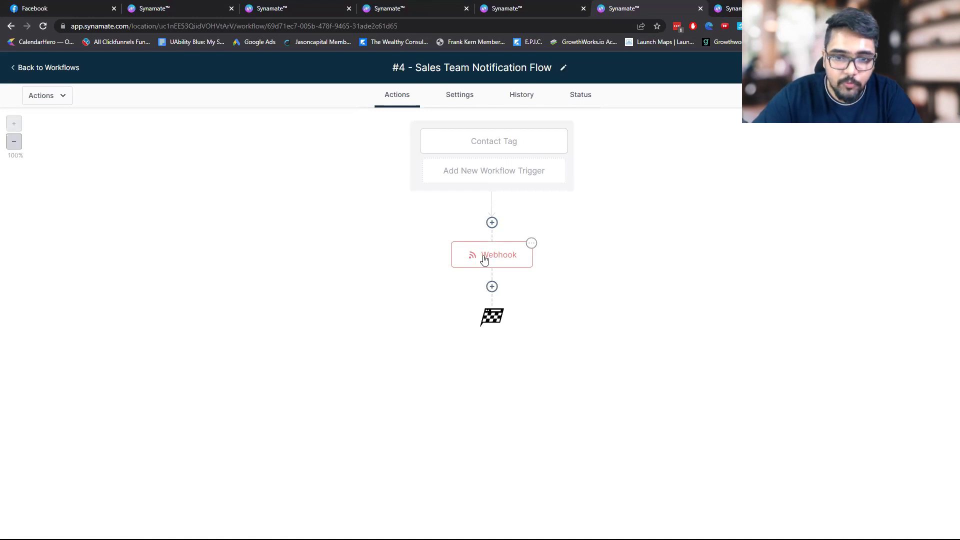
- Review the Webhook step's settings, then switch to #5 - Client Onboarding Flow
click(484, 258)
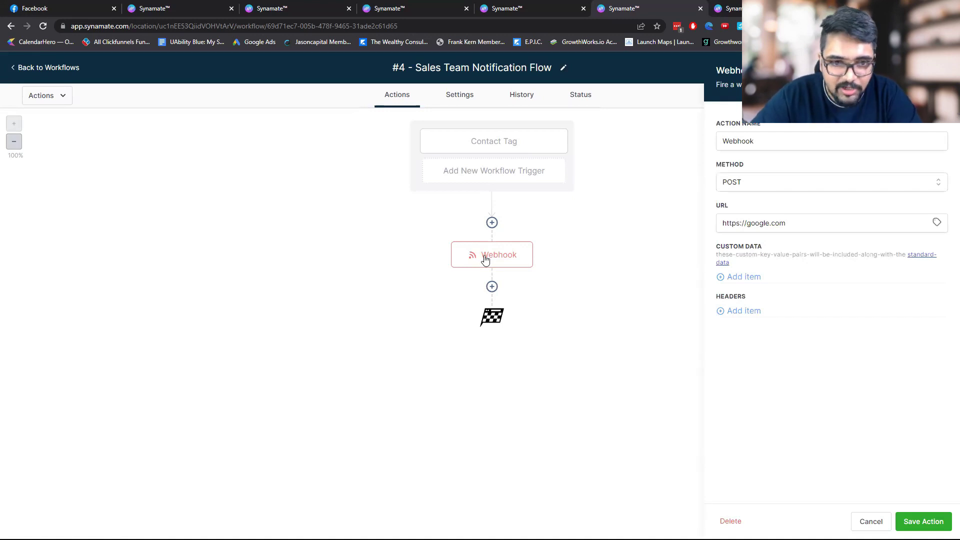
click(544, 285)
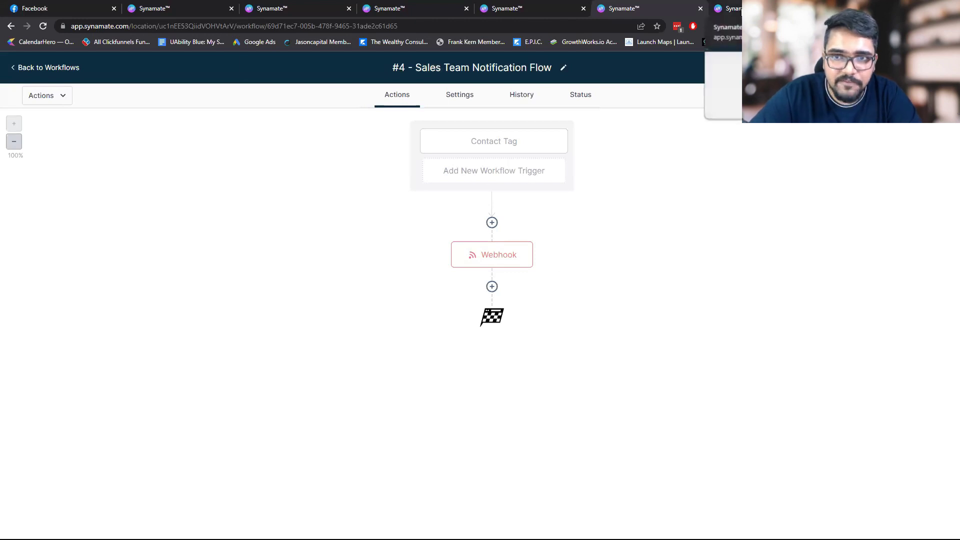
click(740, 9)
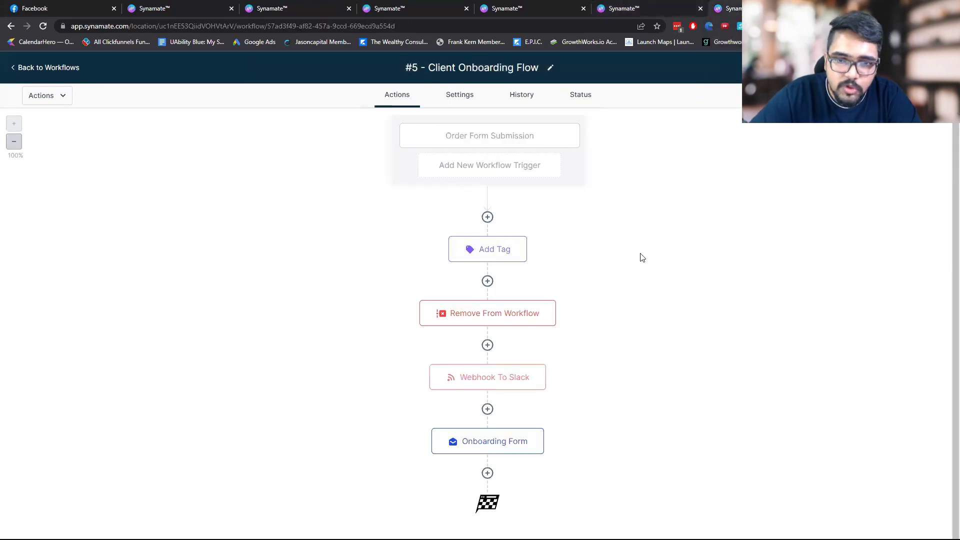
click(495, 136)
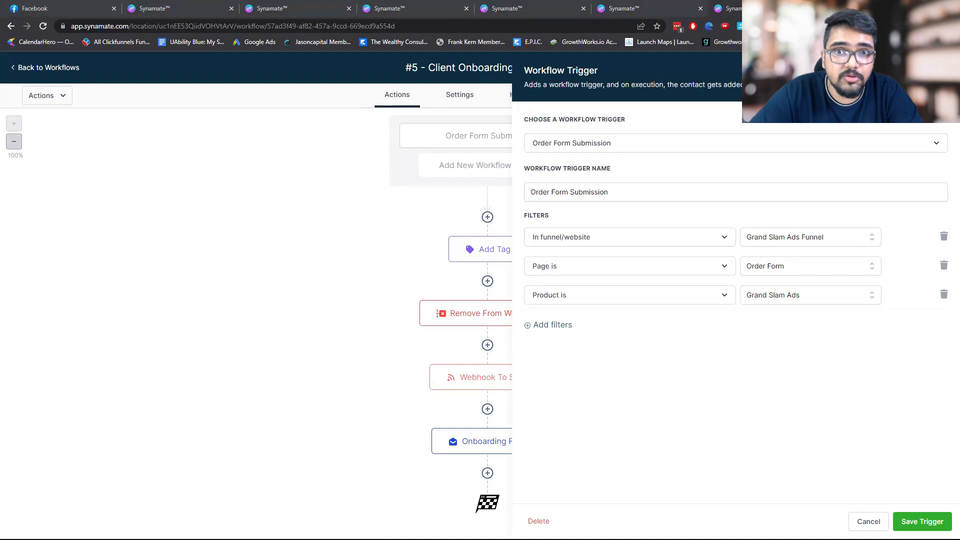
key(Escape)
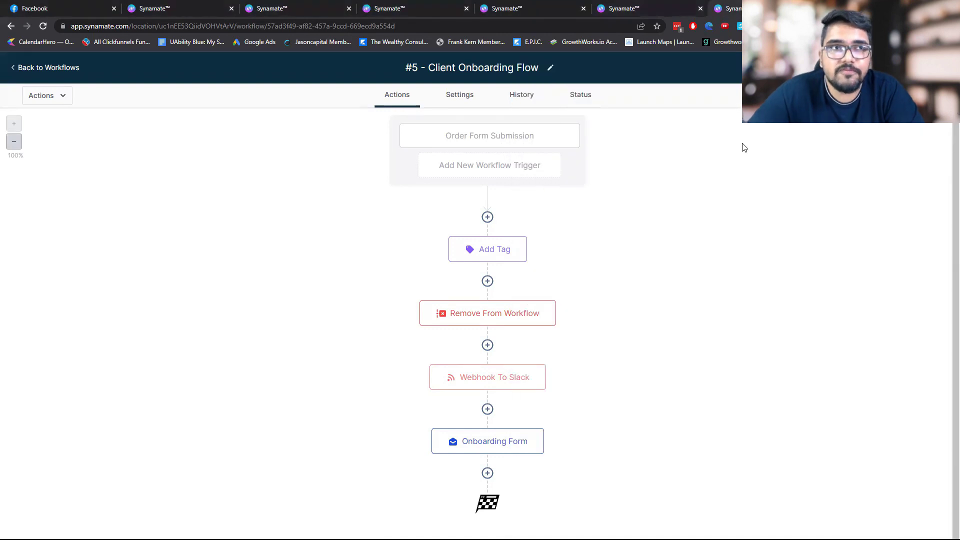
mouse_move(493, 255)
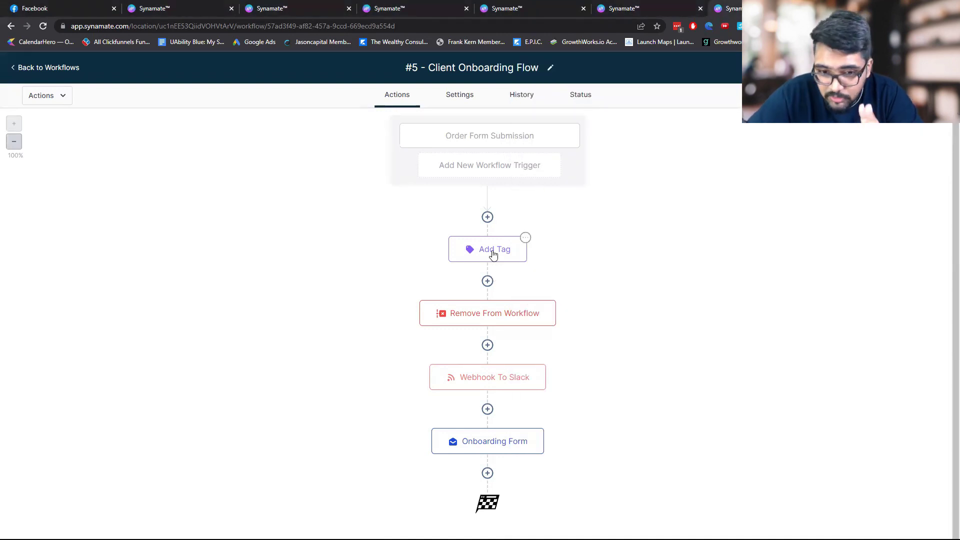
- Review the Add Tag, Remove From Workflow, Webhook To Slack and Onboarding Form step panels in turn
click(492, 255)
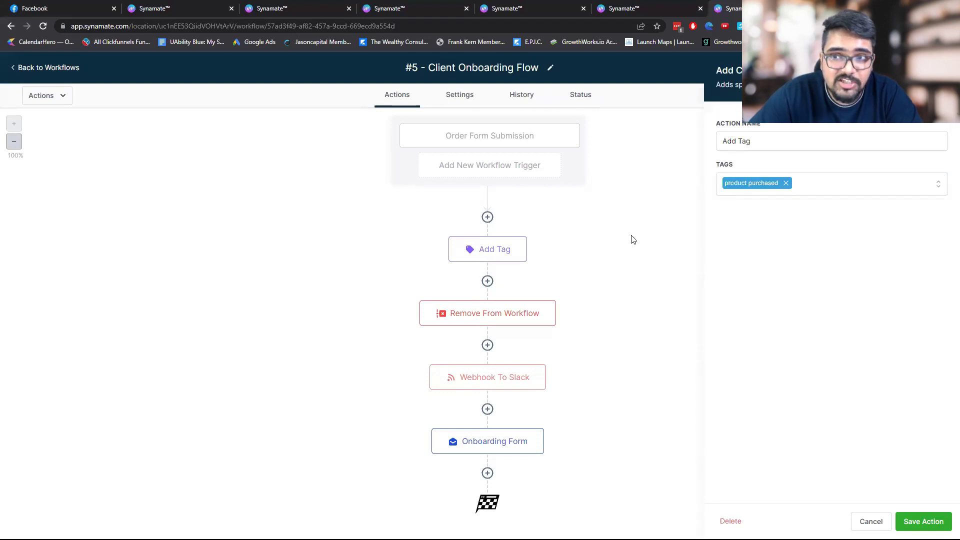
click(485, 320)
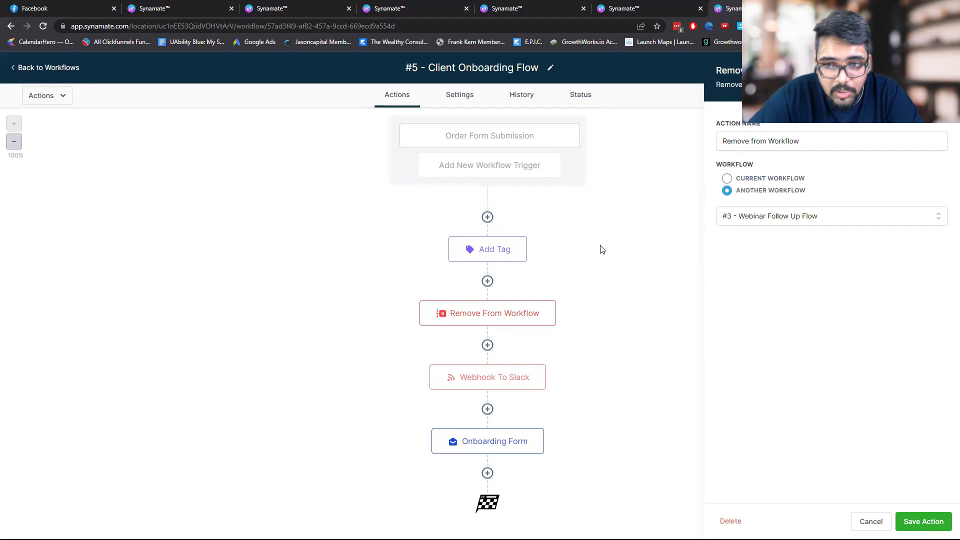
mouse_move(535, 323)
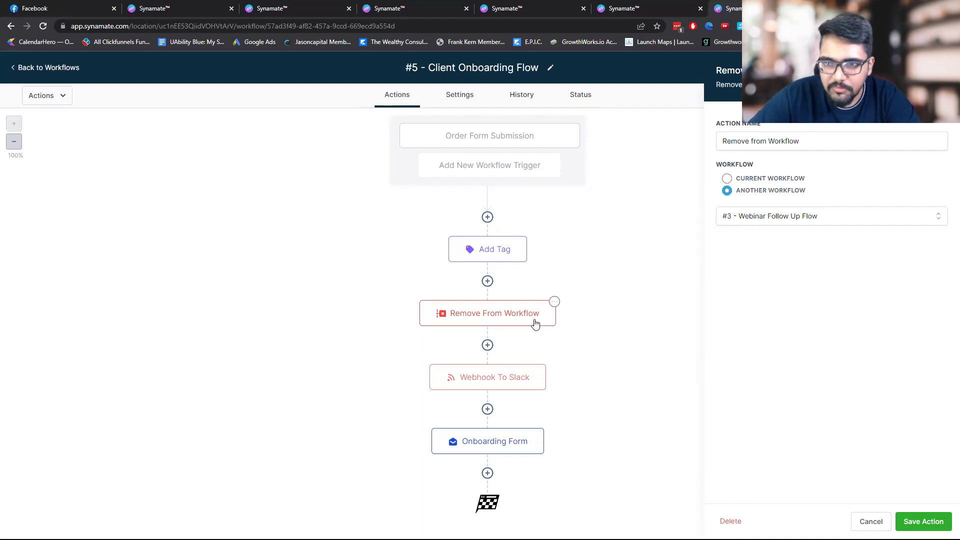
click(510, 381)
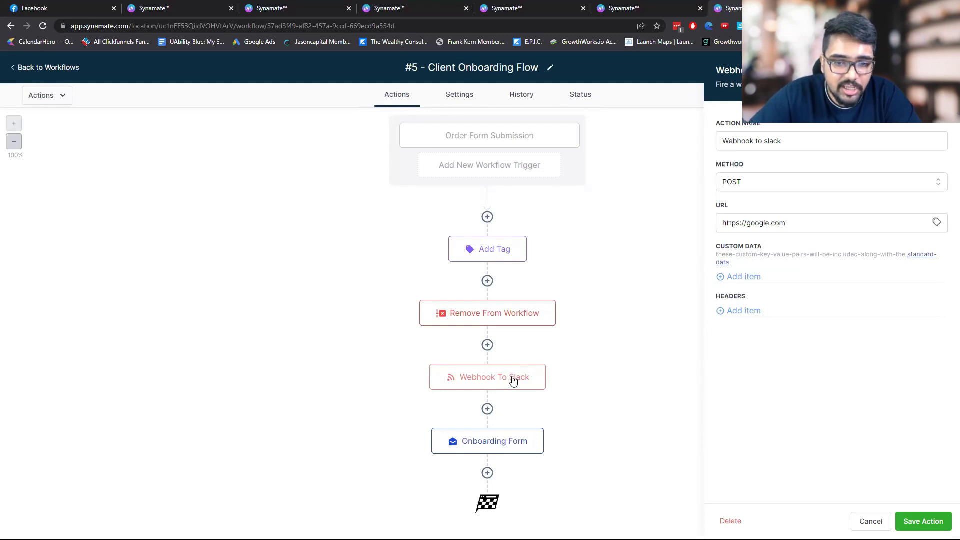
click(501, 444)
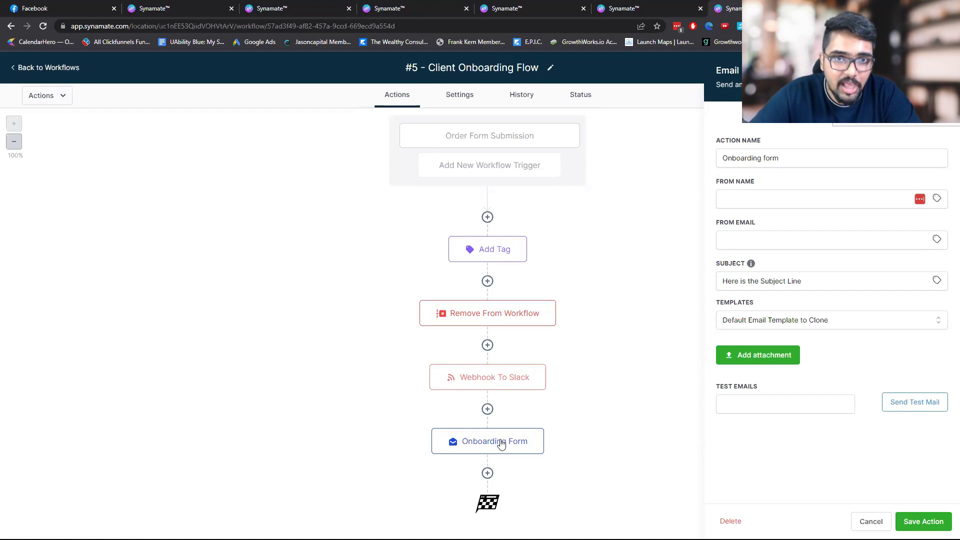
- Insert a Send SMS action below the Onboarding Form step and save it
click(486, 473)
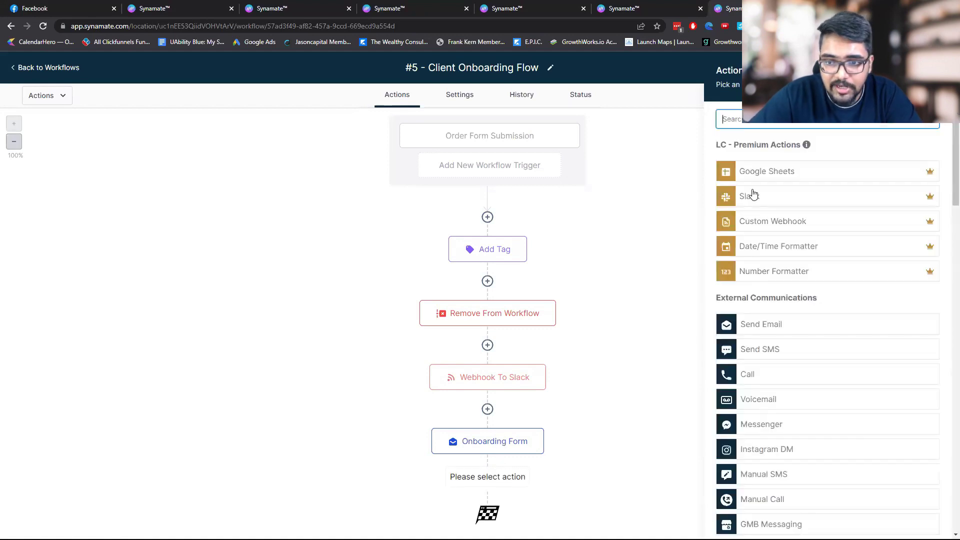
text(SMS)
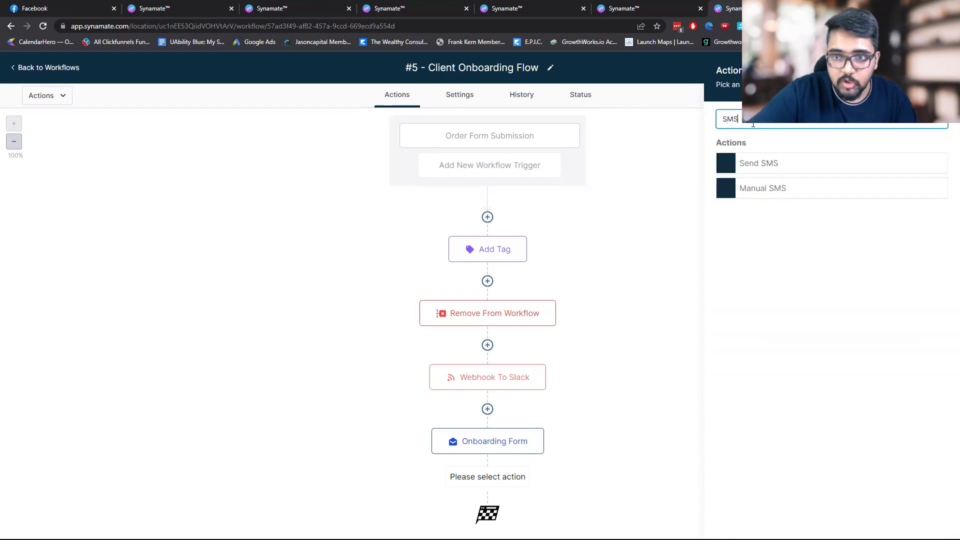
click(750, 163)
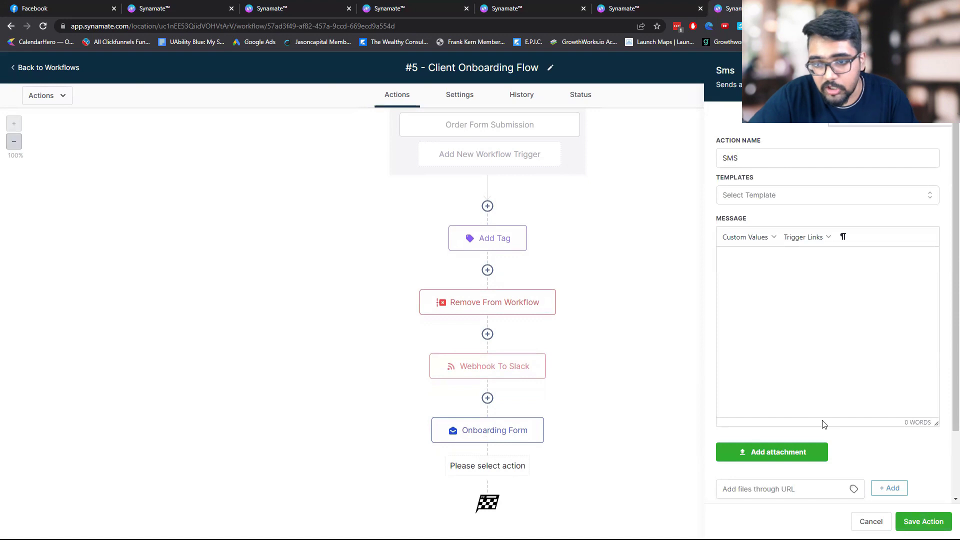
click(904, 520)
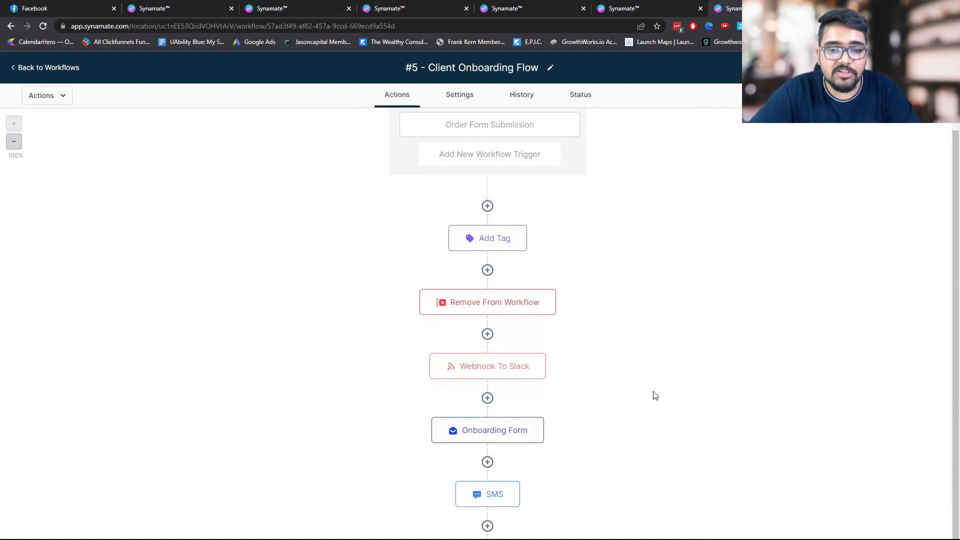